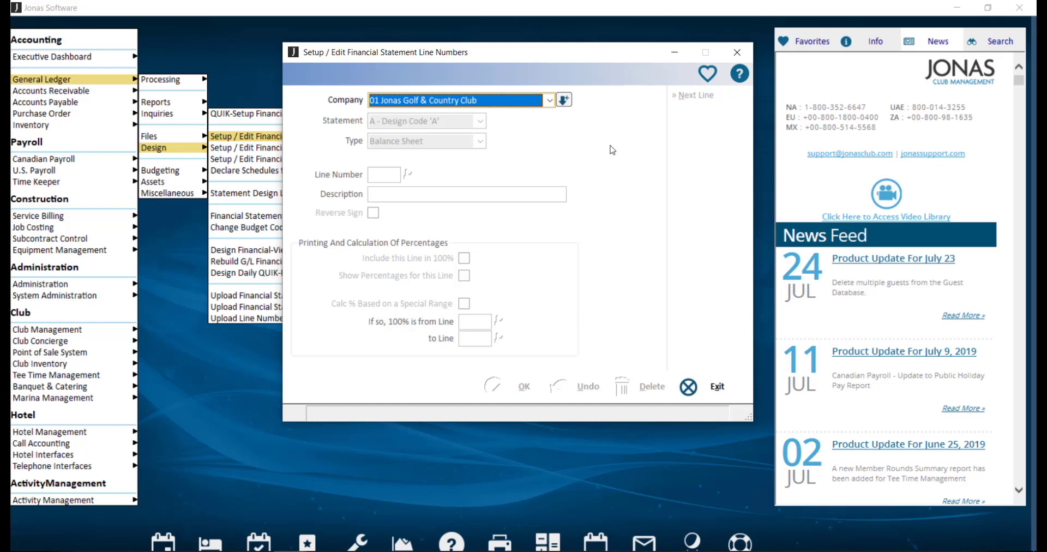
Open balance sheet line 0010 Bank for company 01 Jonas Golf & Country Club under statement Design Code 'A'
key("Return")
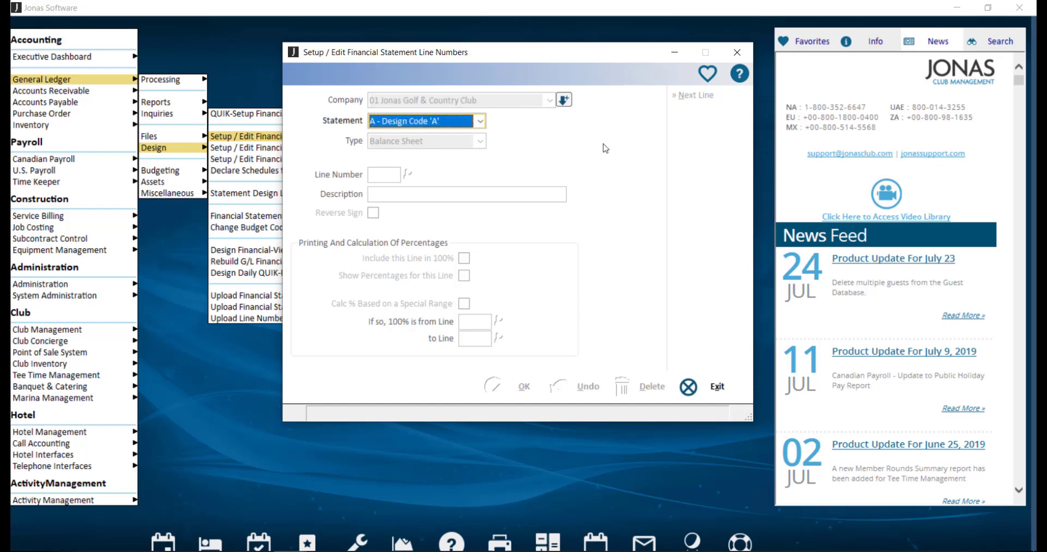
left_click(479, 122)
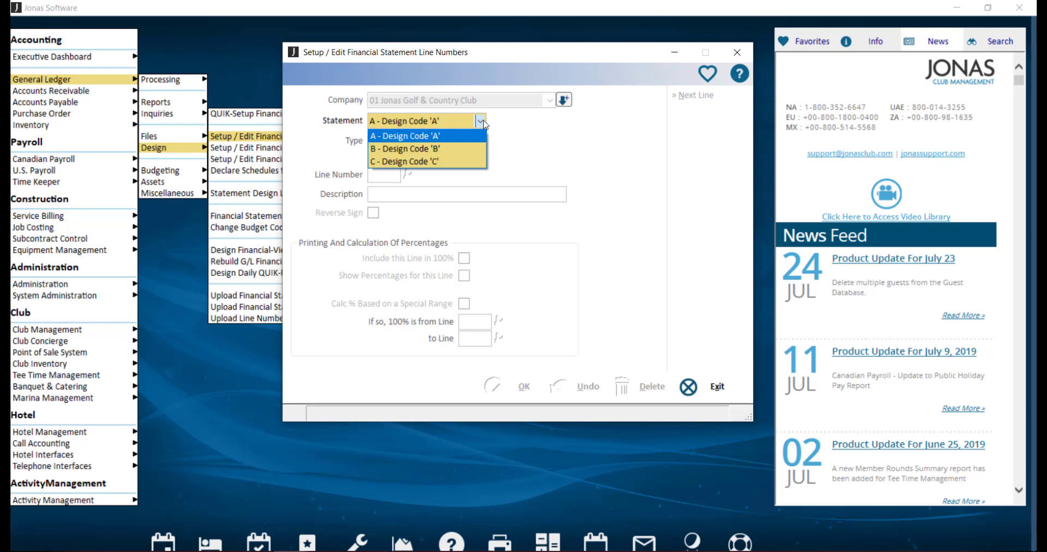
left_click(505, 126)
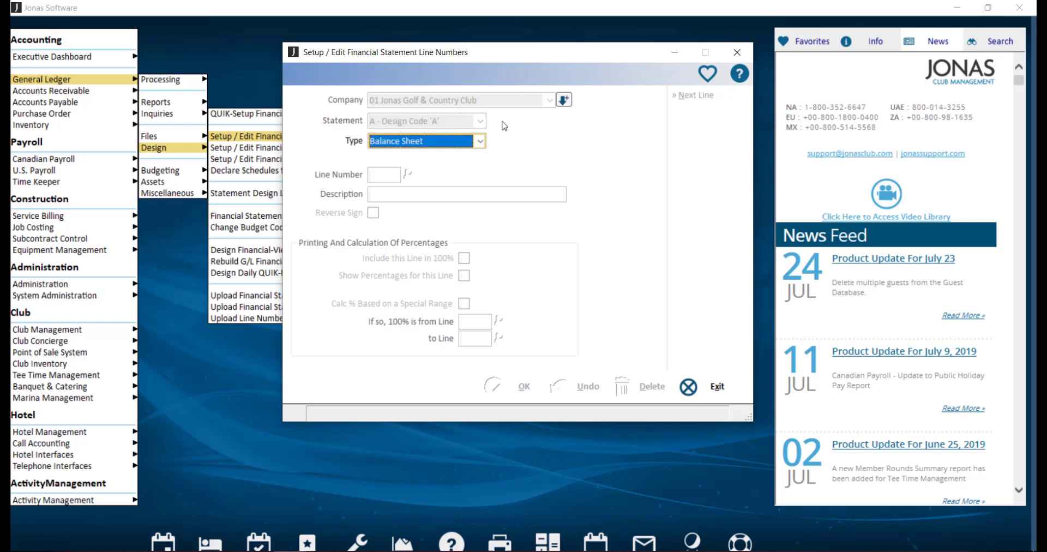
left_click(481, 142)
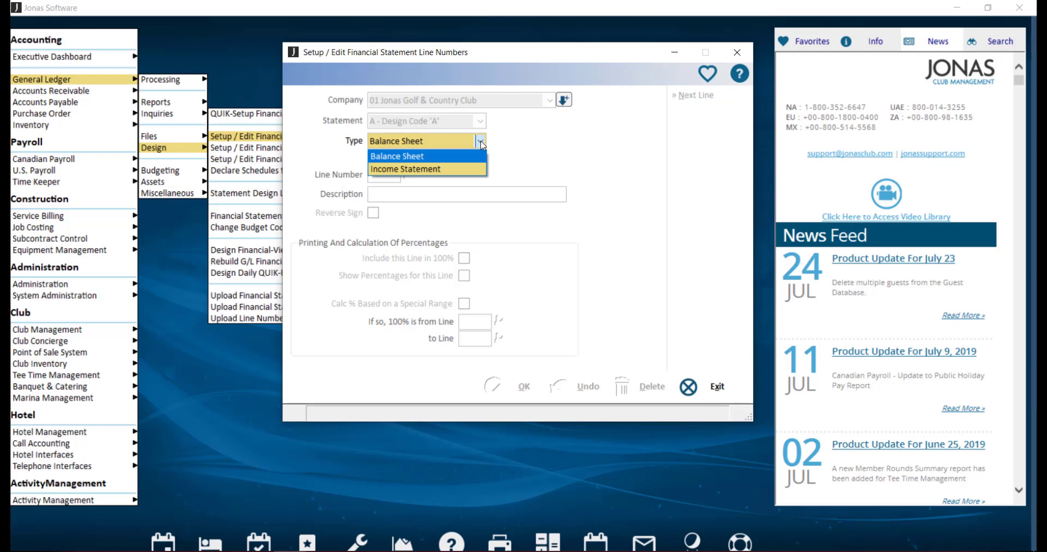
left_click(504, 143)
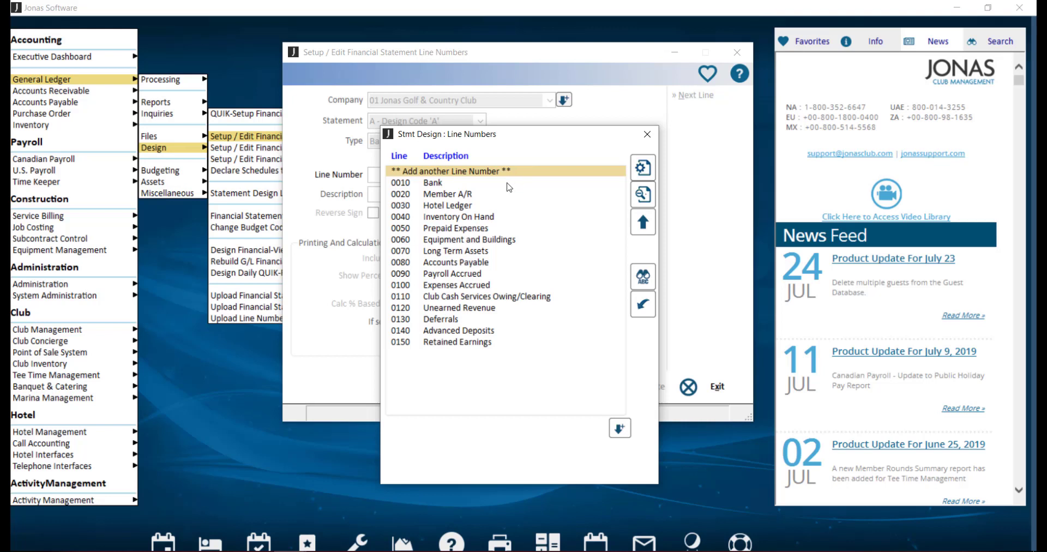
double_click(507, 183)
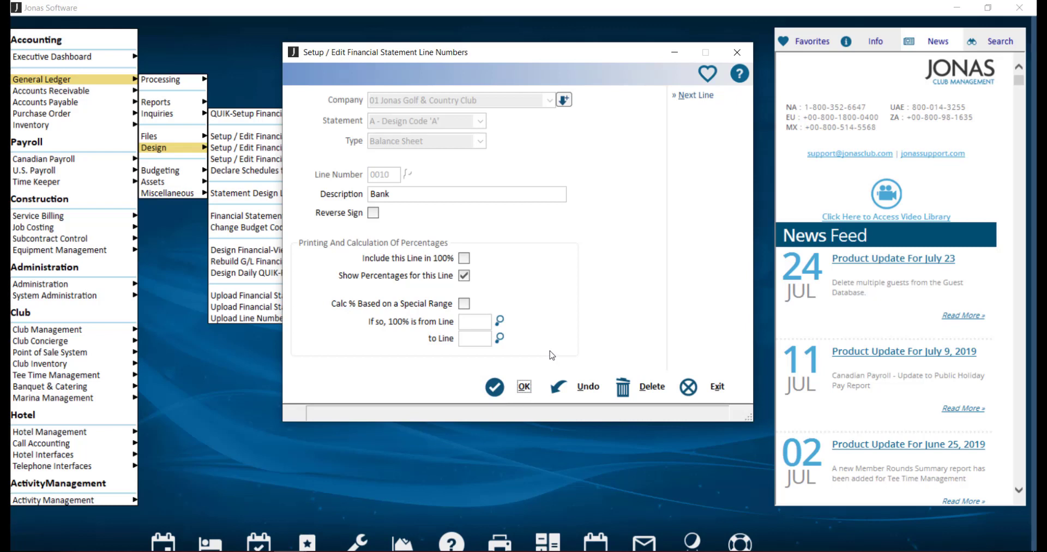
Advance to line 0020 Member A/R, accept it as is, and close the line number setup
left_click(712, 103)
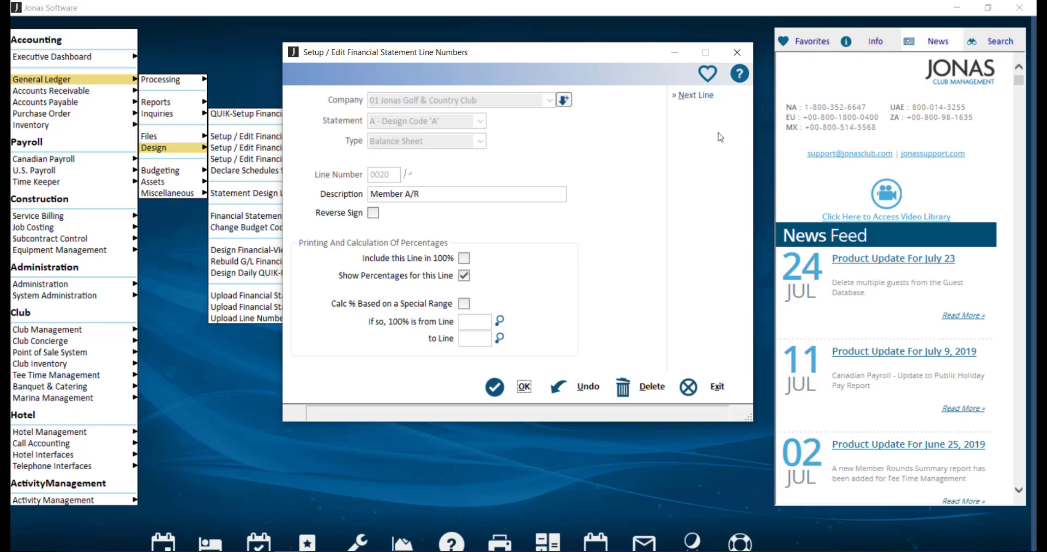
key("alt+o")
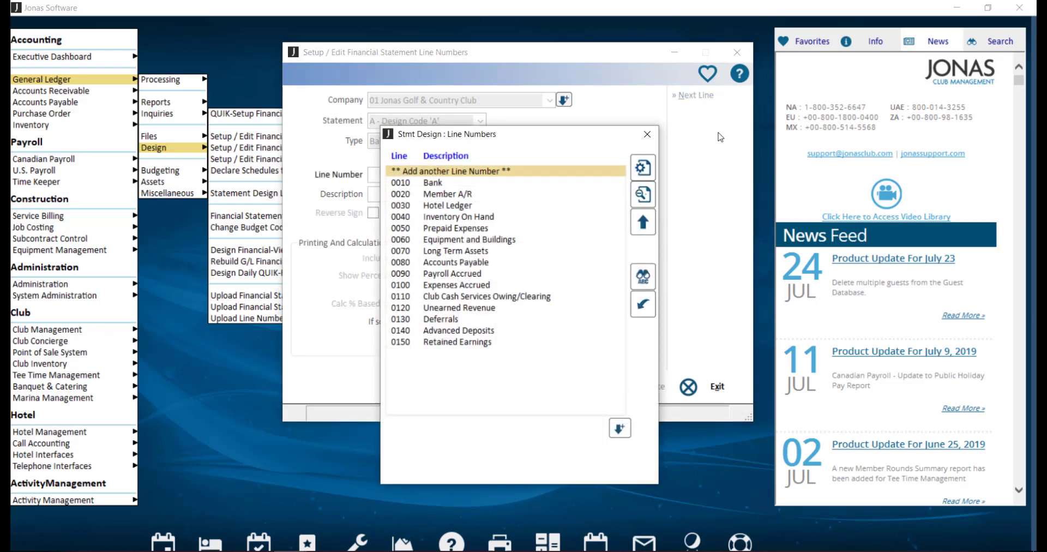
key("Escape")
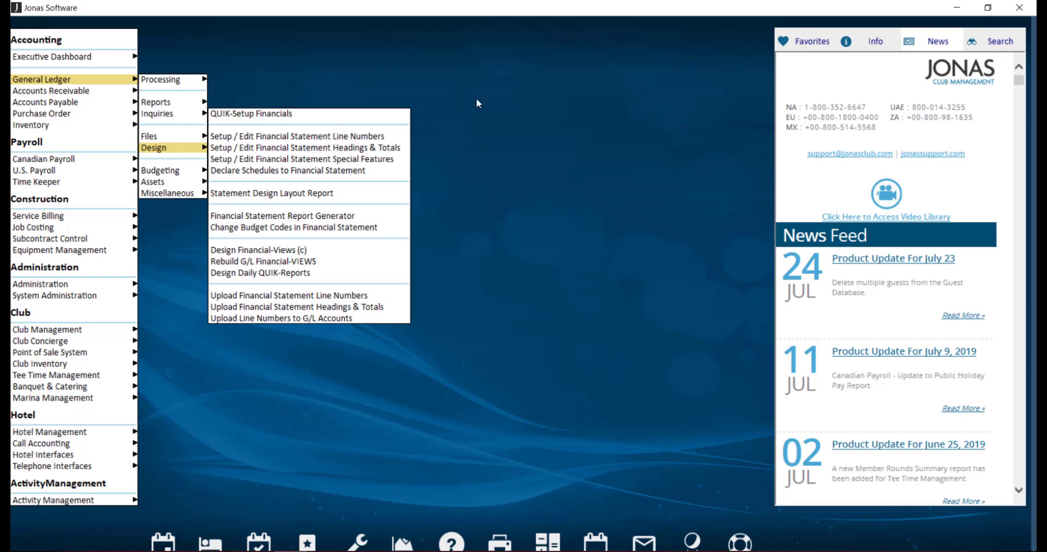
Open the financial statement headings and totals setup and load group 0010 Assets of the Design Code 'A' balance sheet for company 01
left_click(385, 153)
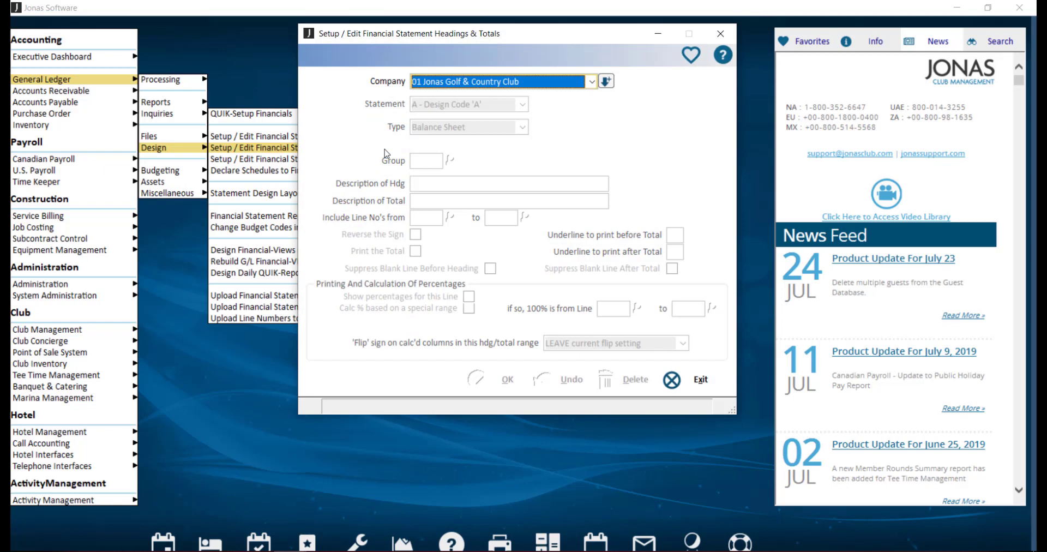
key("Return")
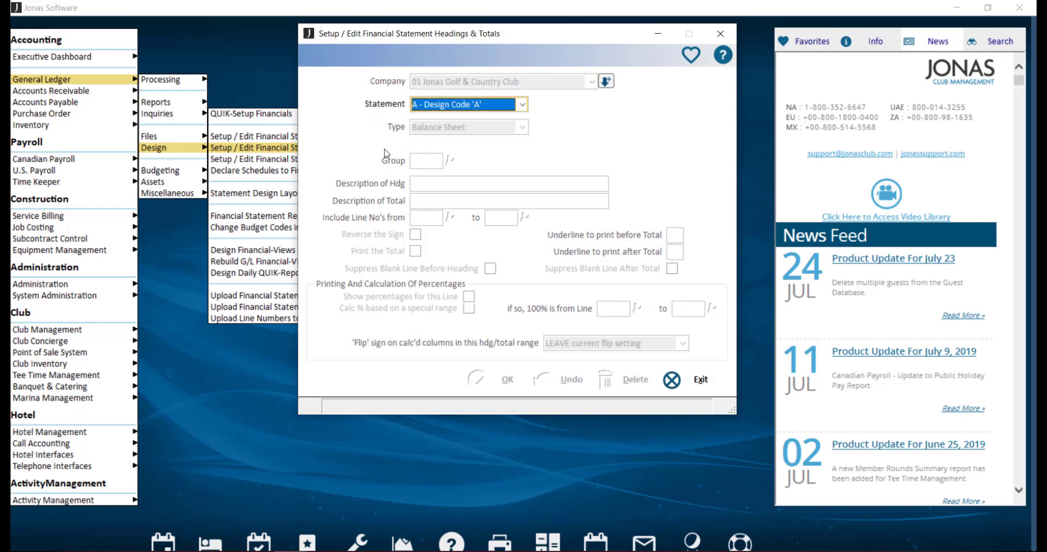
key("Return")
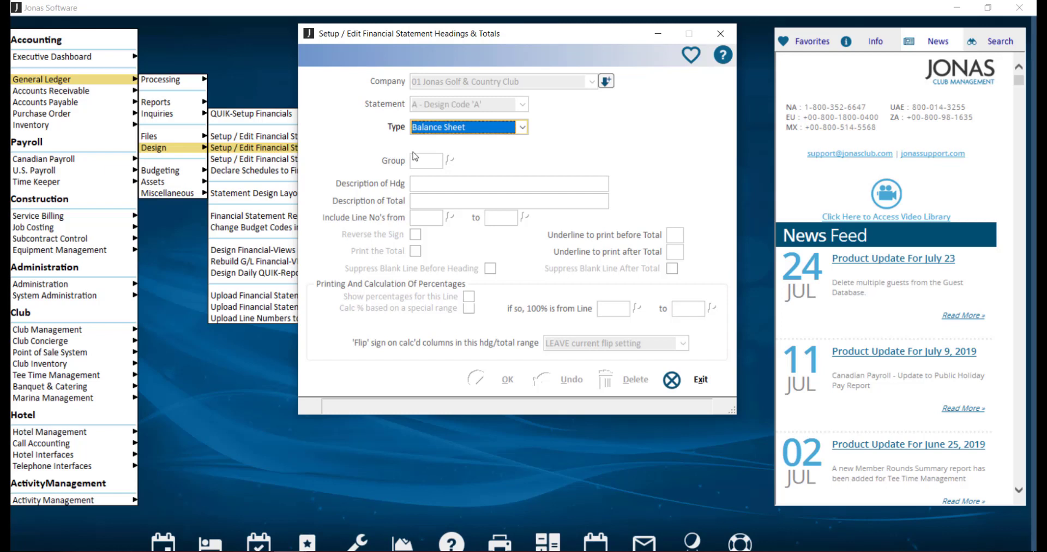
left_click(525, 128)
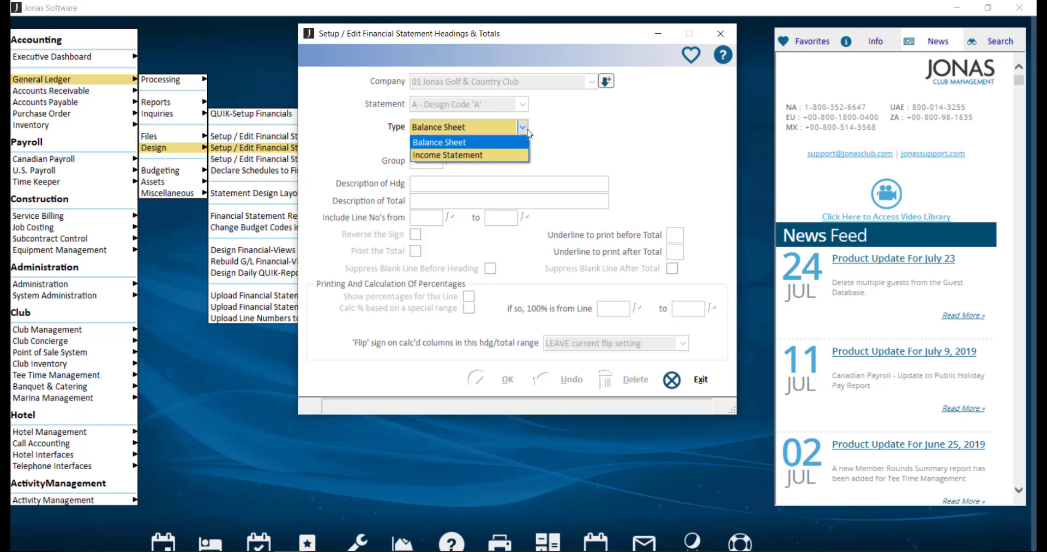
left_click(525, 143)
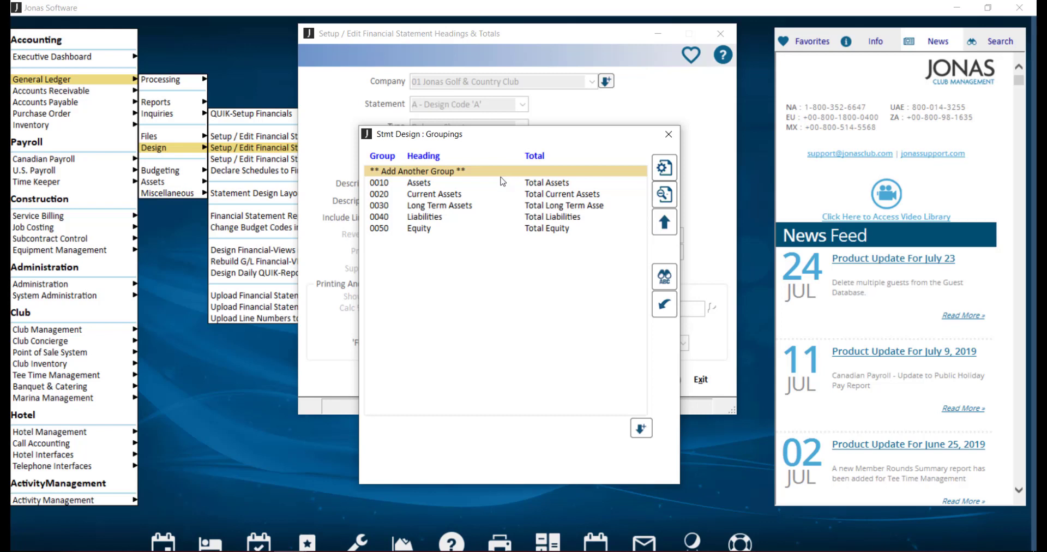
left_click(498, 188)
left_click(498, 188)
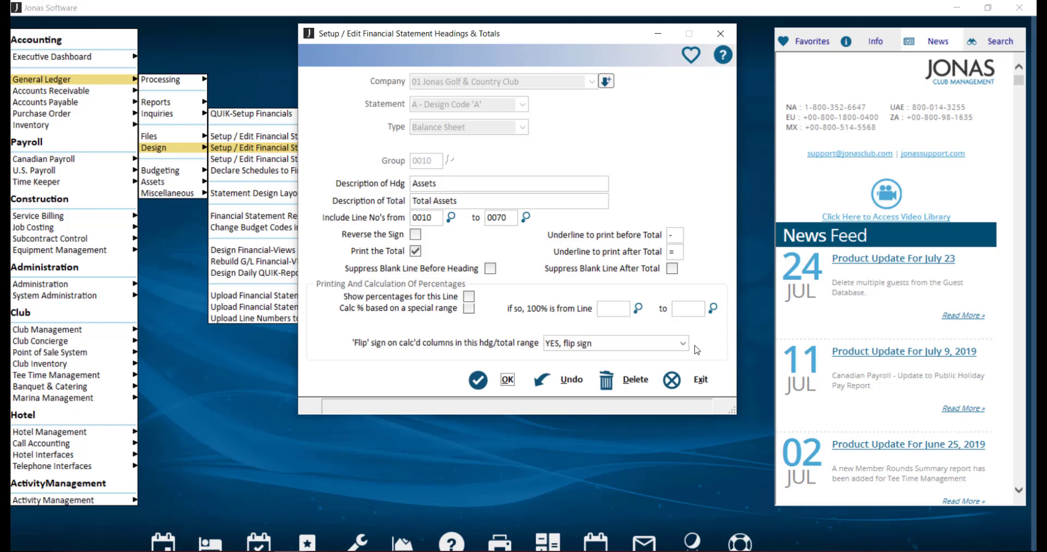
Check the flip sign choices for the Assets group, keep "YES, flip sign", and save and close the setup
left_click(683, 343)
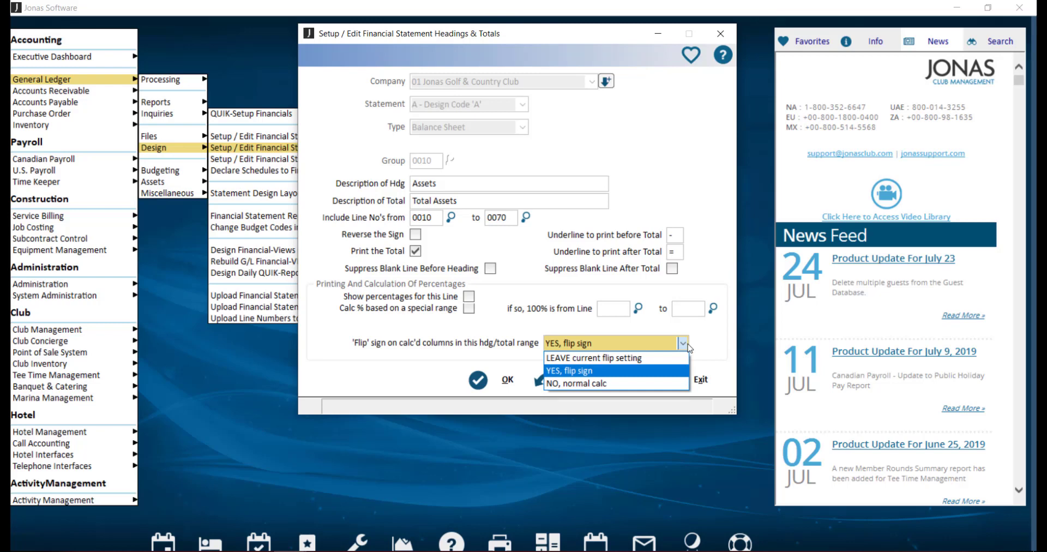
left_click(708, 362)
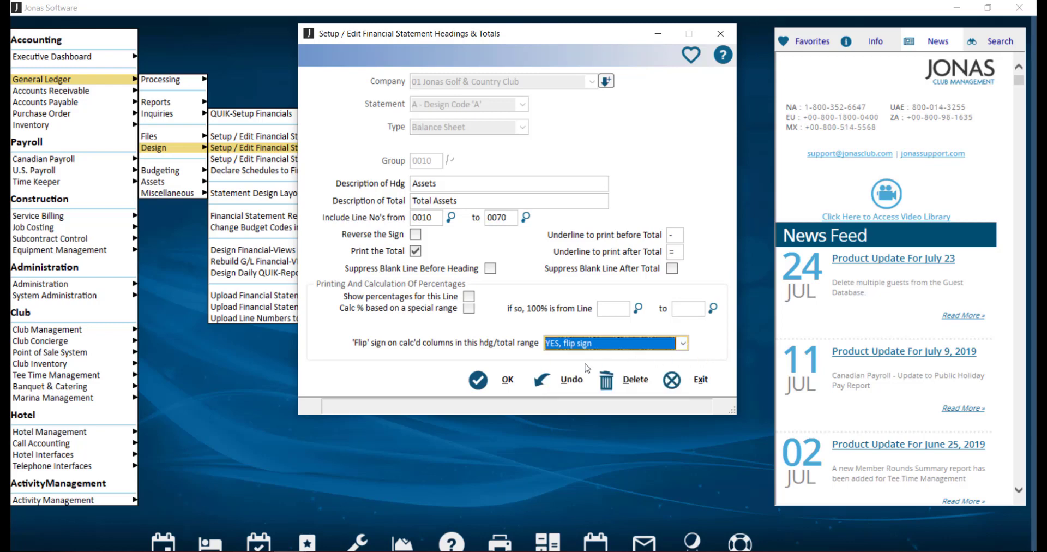
left_click(508, 379)
key("Escape")
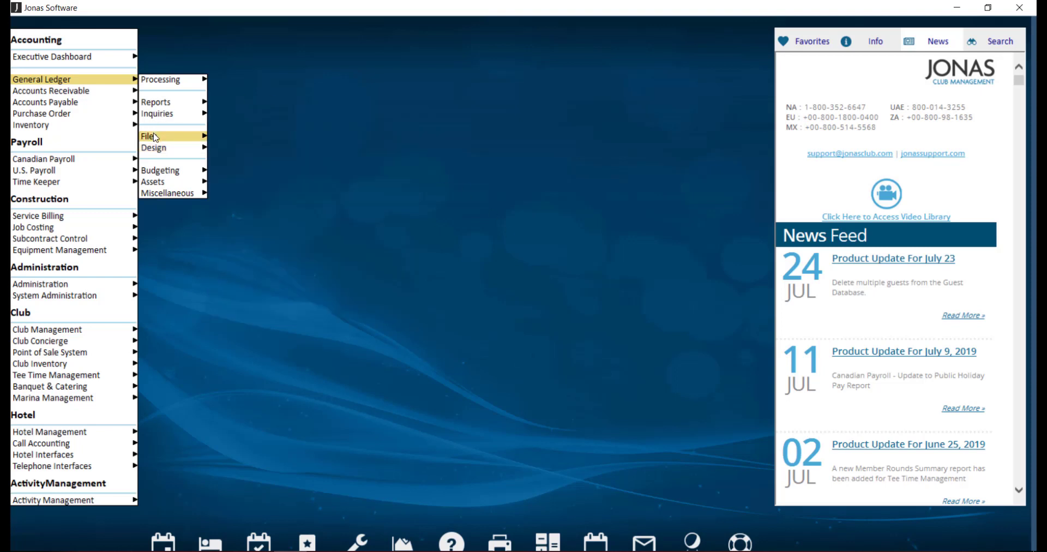
Open the chart of accounts setup for company 01 and load account 1000 Cash on Hand
mouse_move(153, 135)
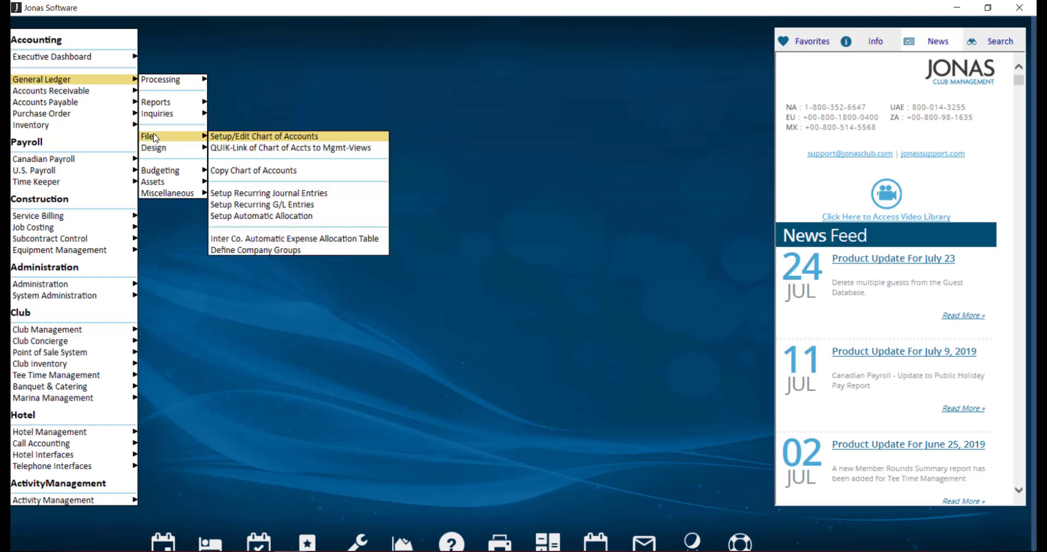
left_click(309, 137)
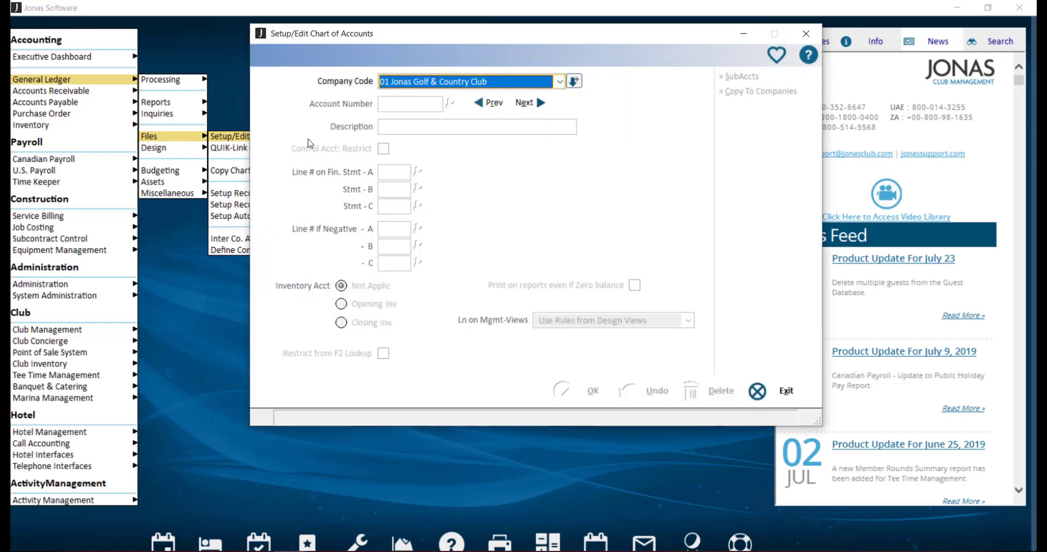
key("Return")
key("F2")
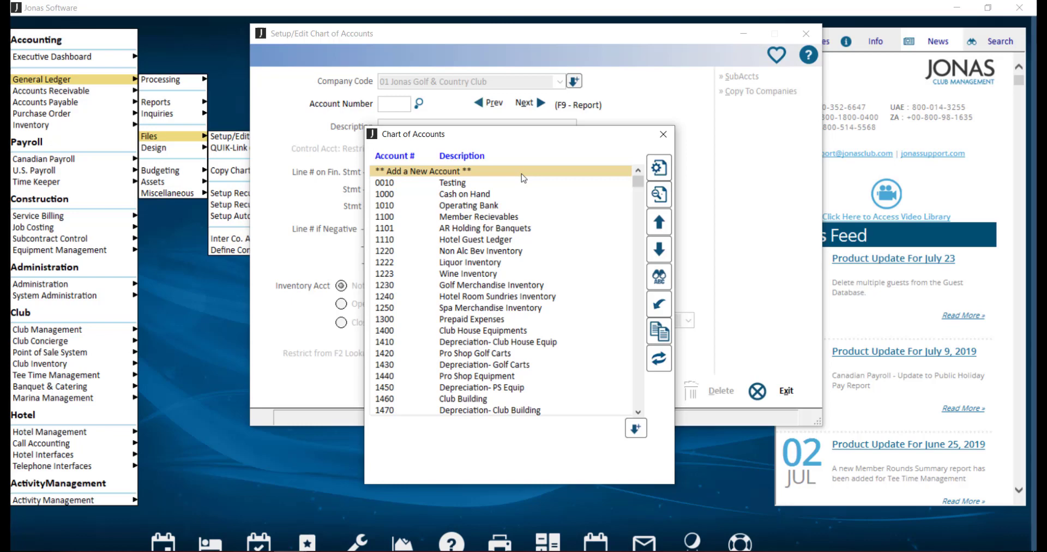
double_click(488, 196)
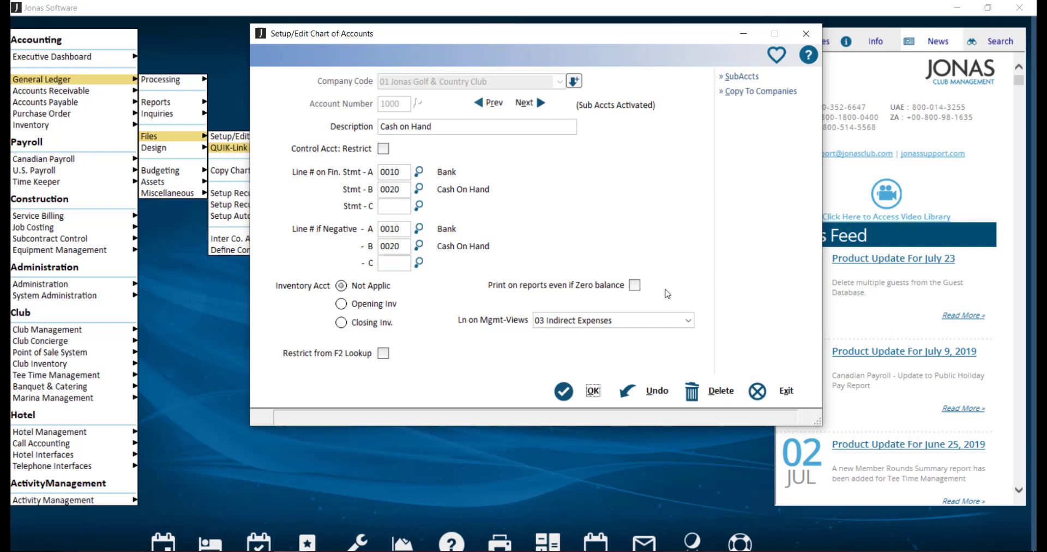
Review the management-views line choices for the Cash on Hand account and keep 03 Indirect Expenses selected
left_click(688, 321)
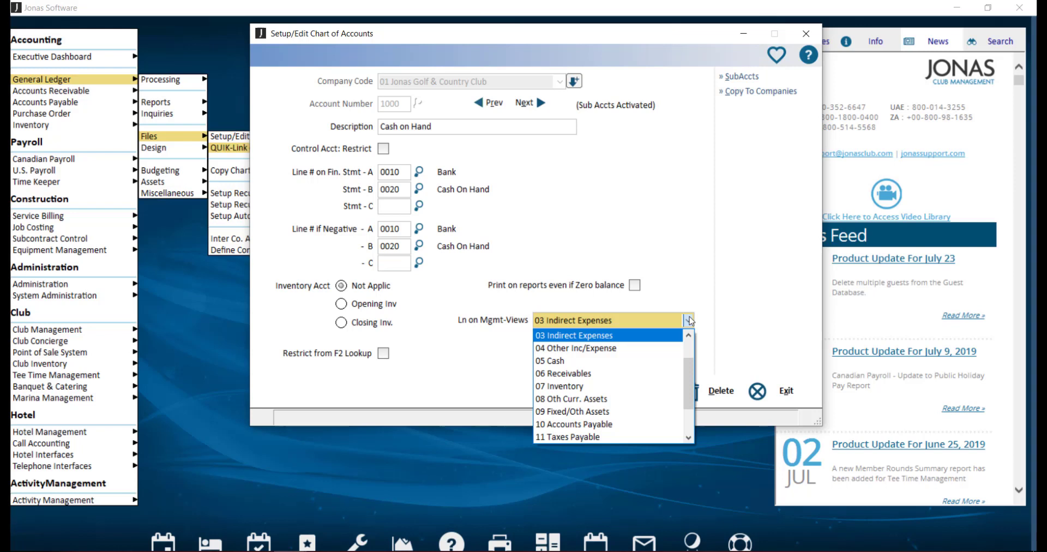
left_click_drag(688, 375, 681, 342)
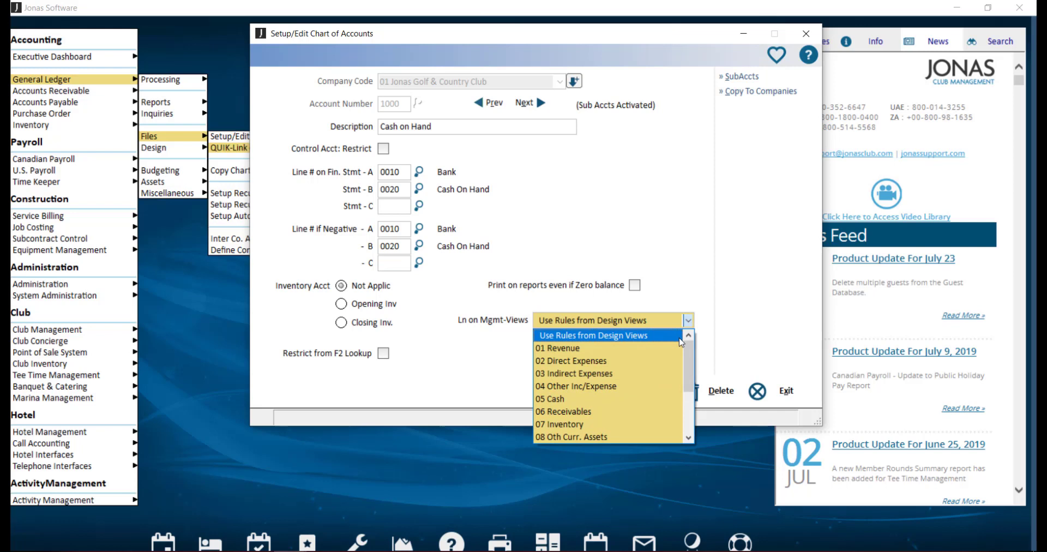
key("Down")
key("Down")
key("Down")
key("Return")
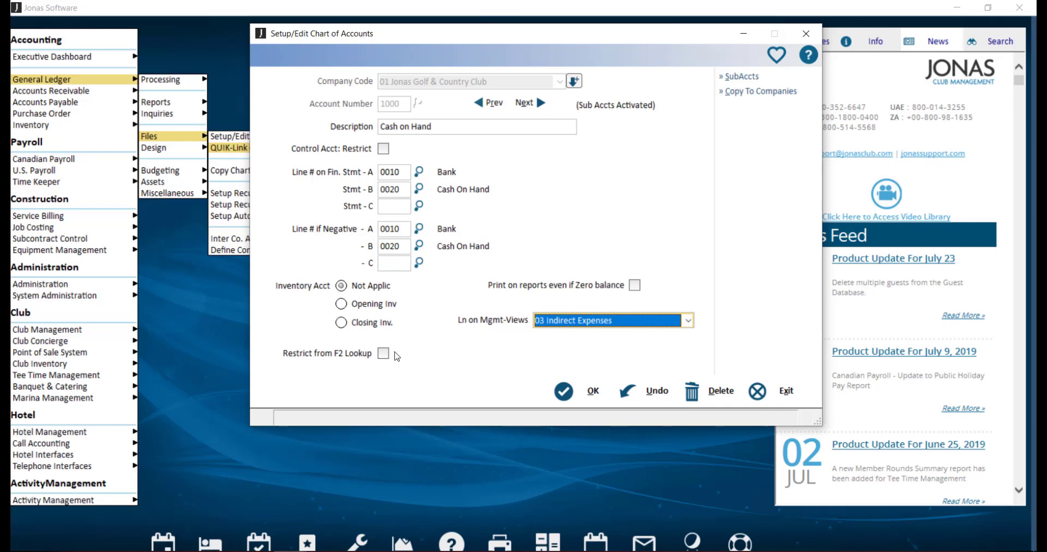
View the AMEX sub-account of the Cash on Hand account and return to the account record
left_click(735, 77)
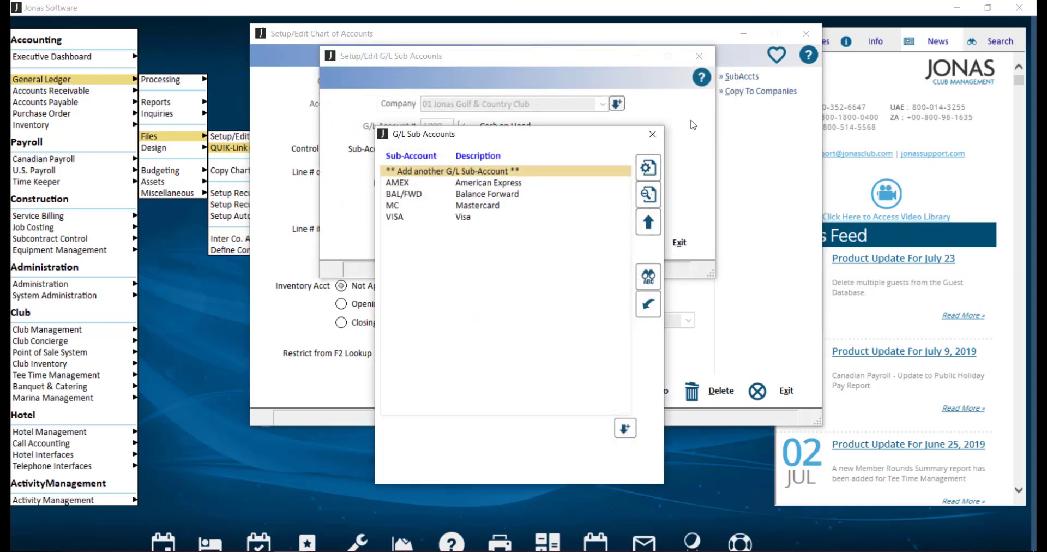
double_click(517, 186)
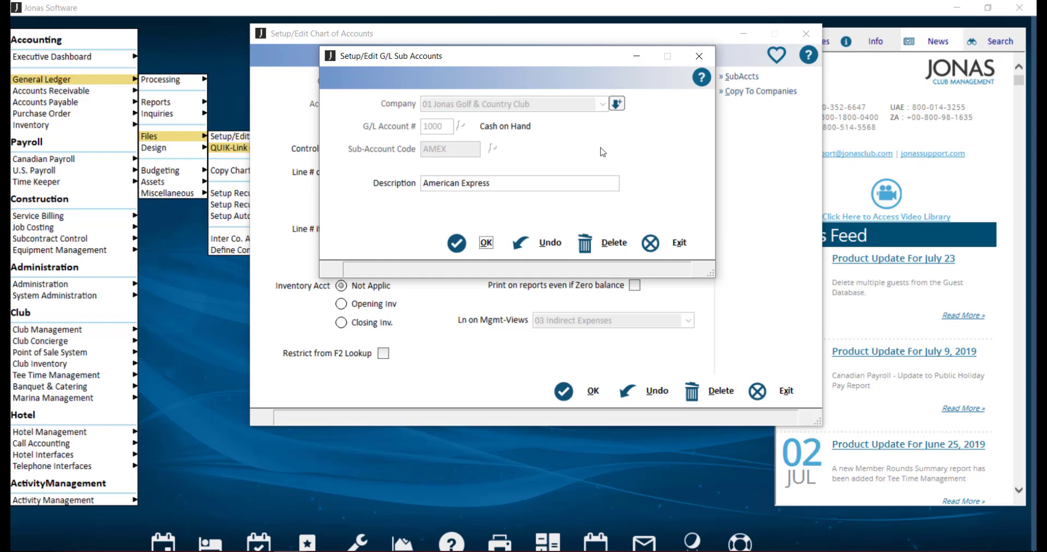
key("Return")
key("Return")
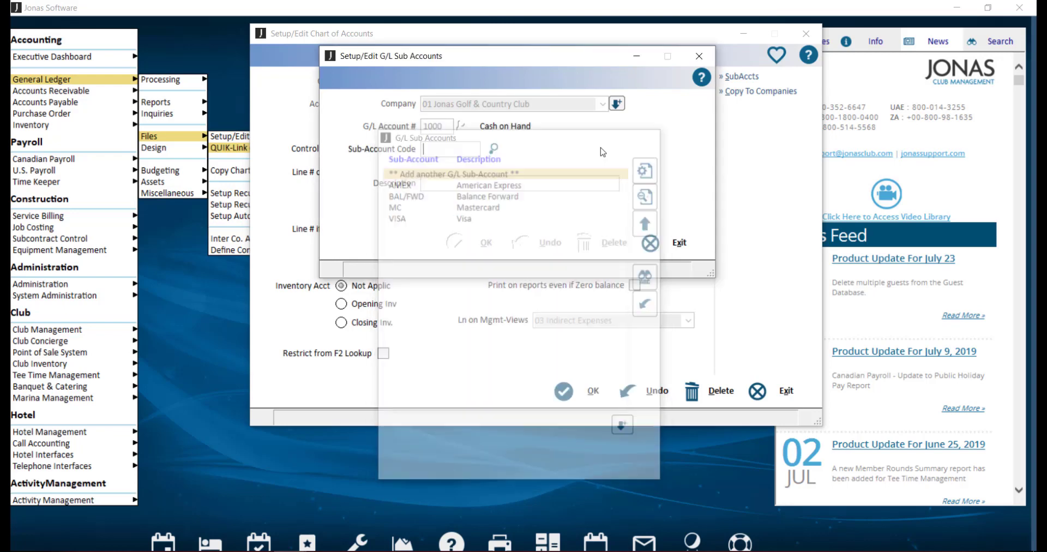
key("Escape")
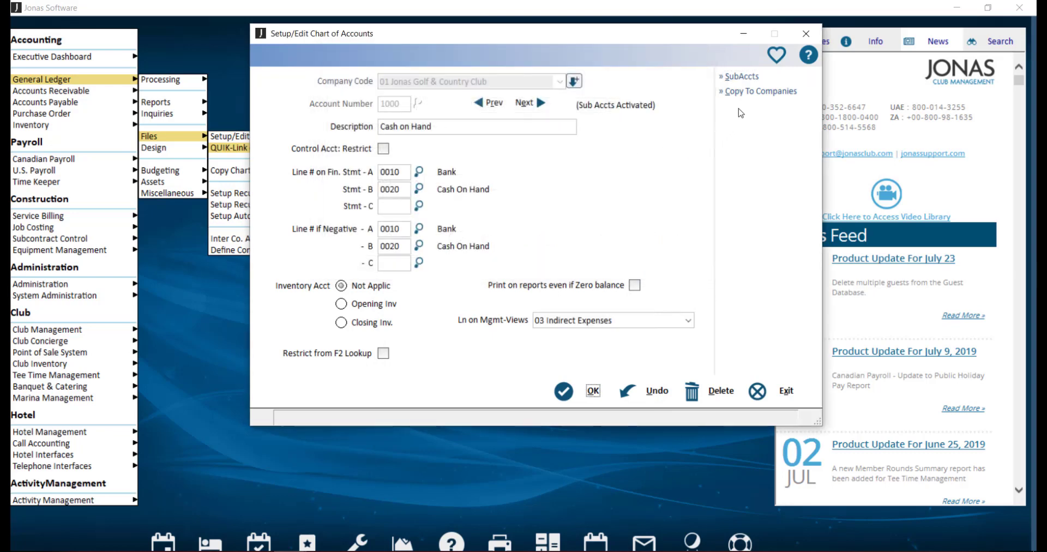
Look at the options for copying the Cash on Hand account to other companies and quit without copying
left_click(749, 91)
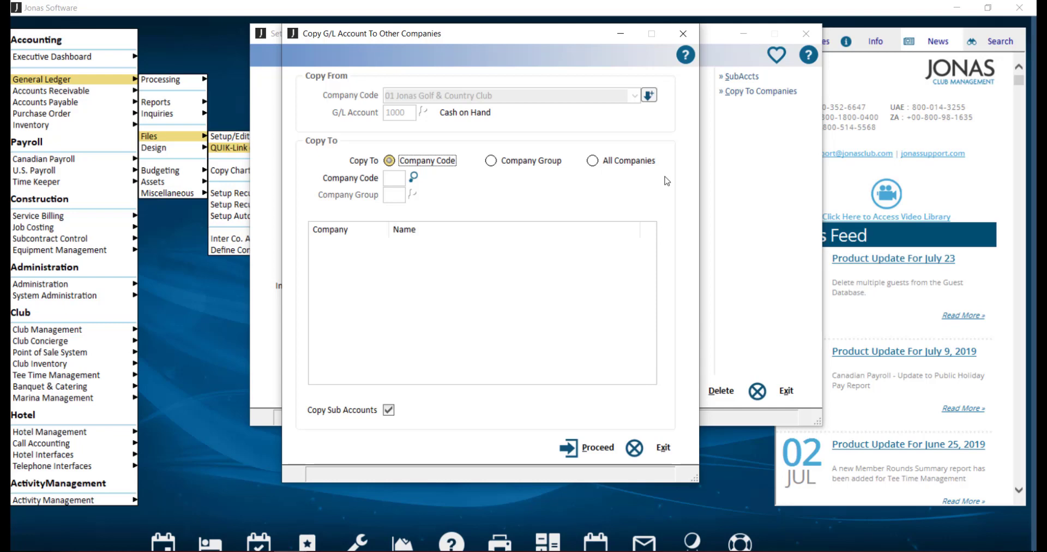
key("Escape")
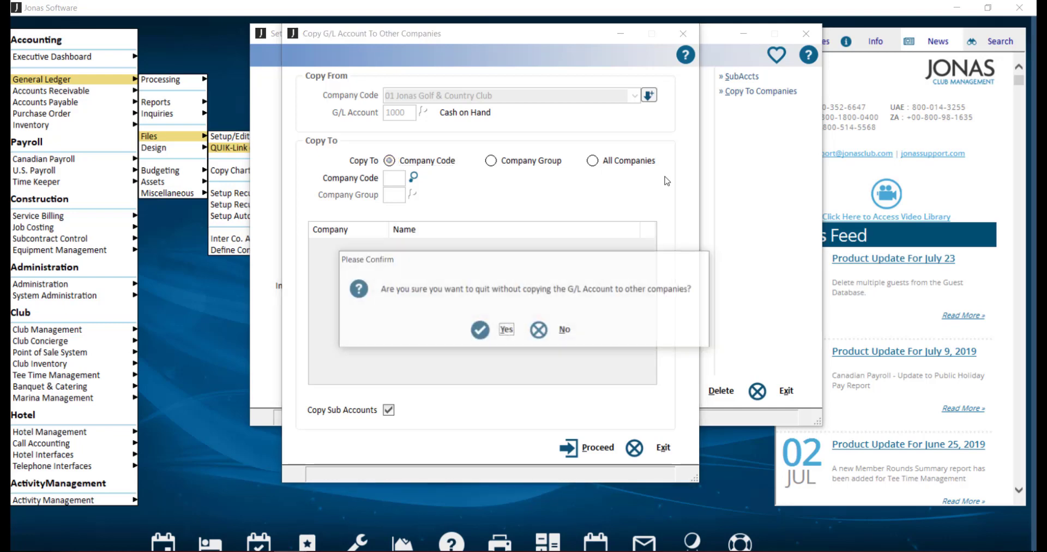
key("Return")
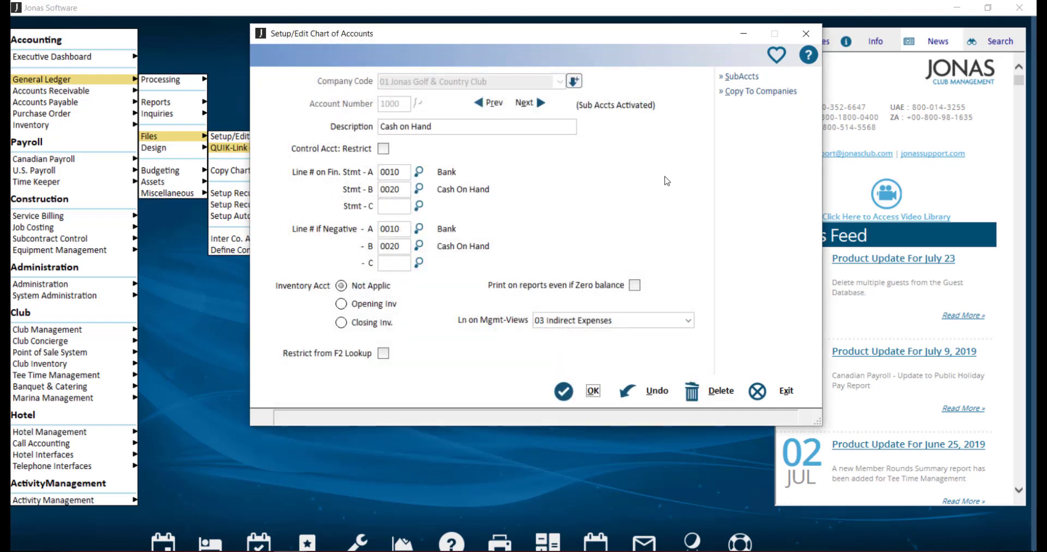